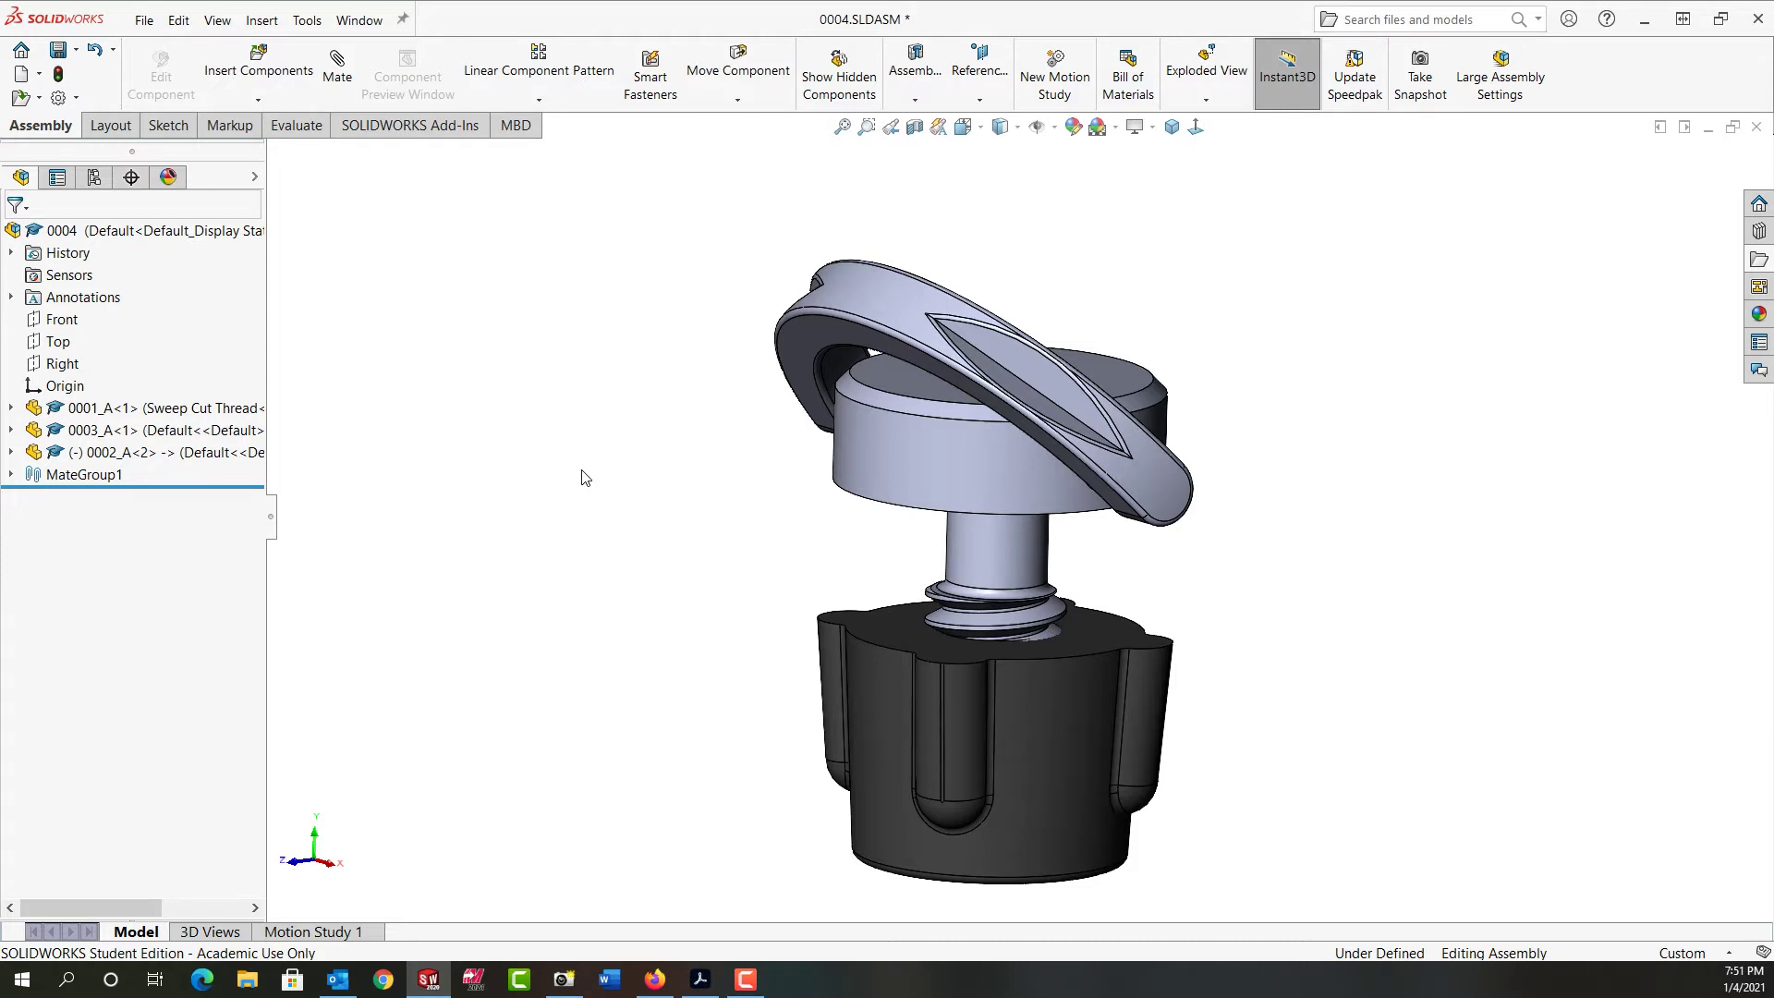
Step: Make the D-ring transparent and swing it upright around its pivot
left_click(871, 309)
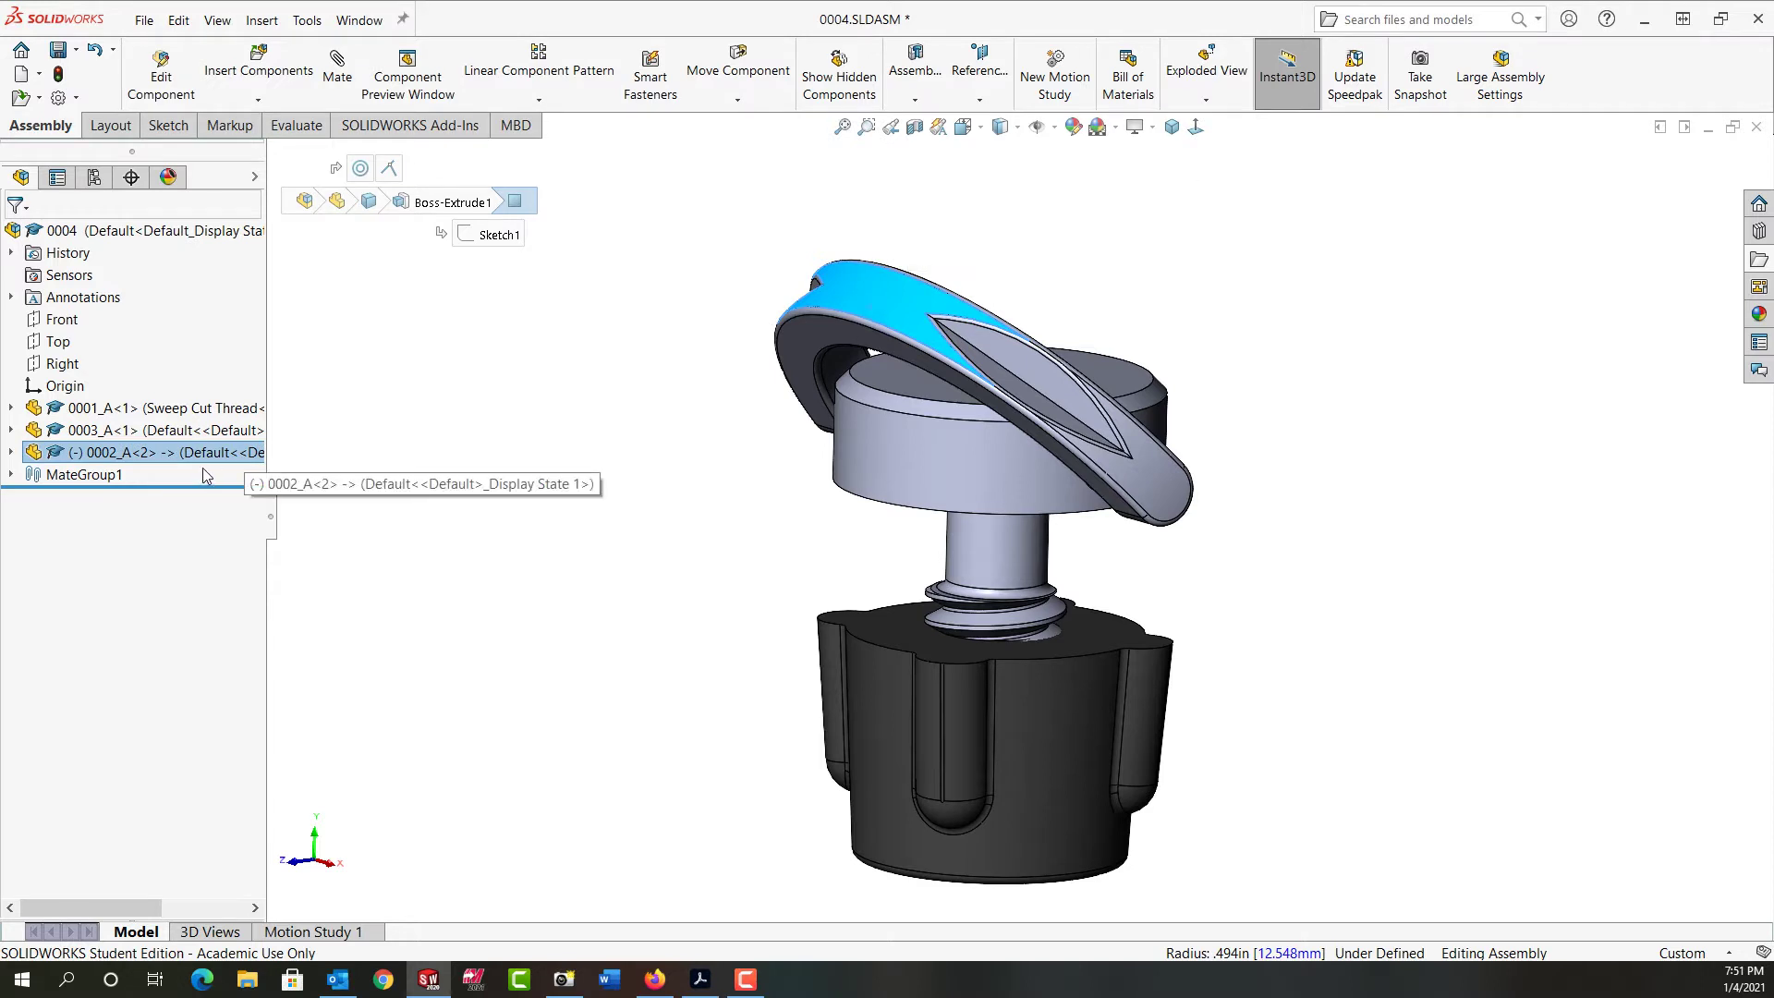
left_click(739, 399)
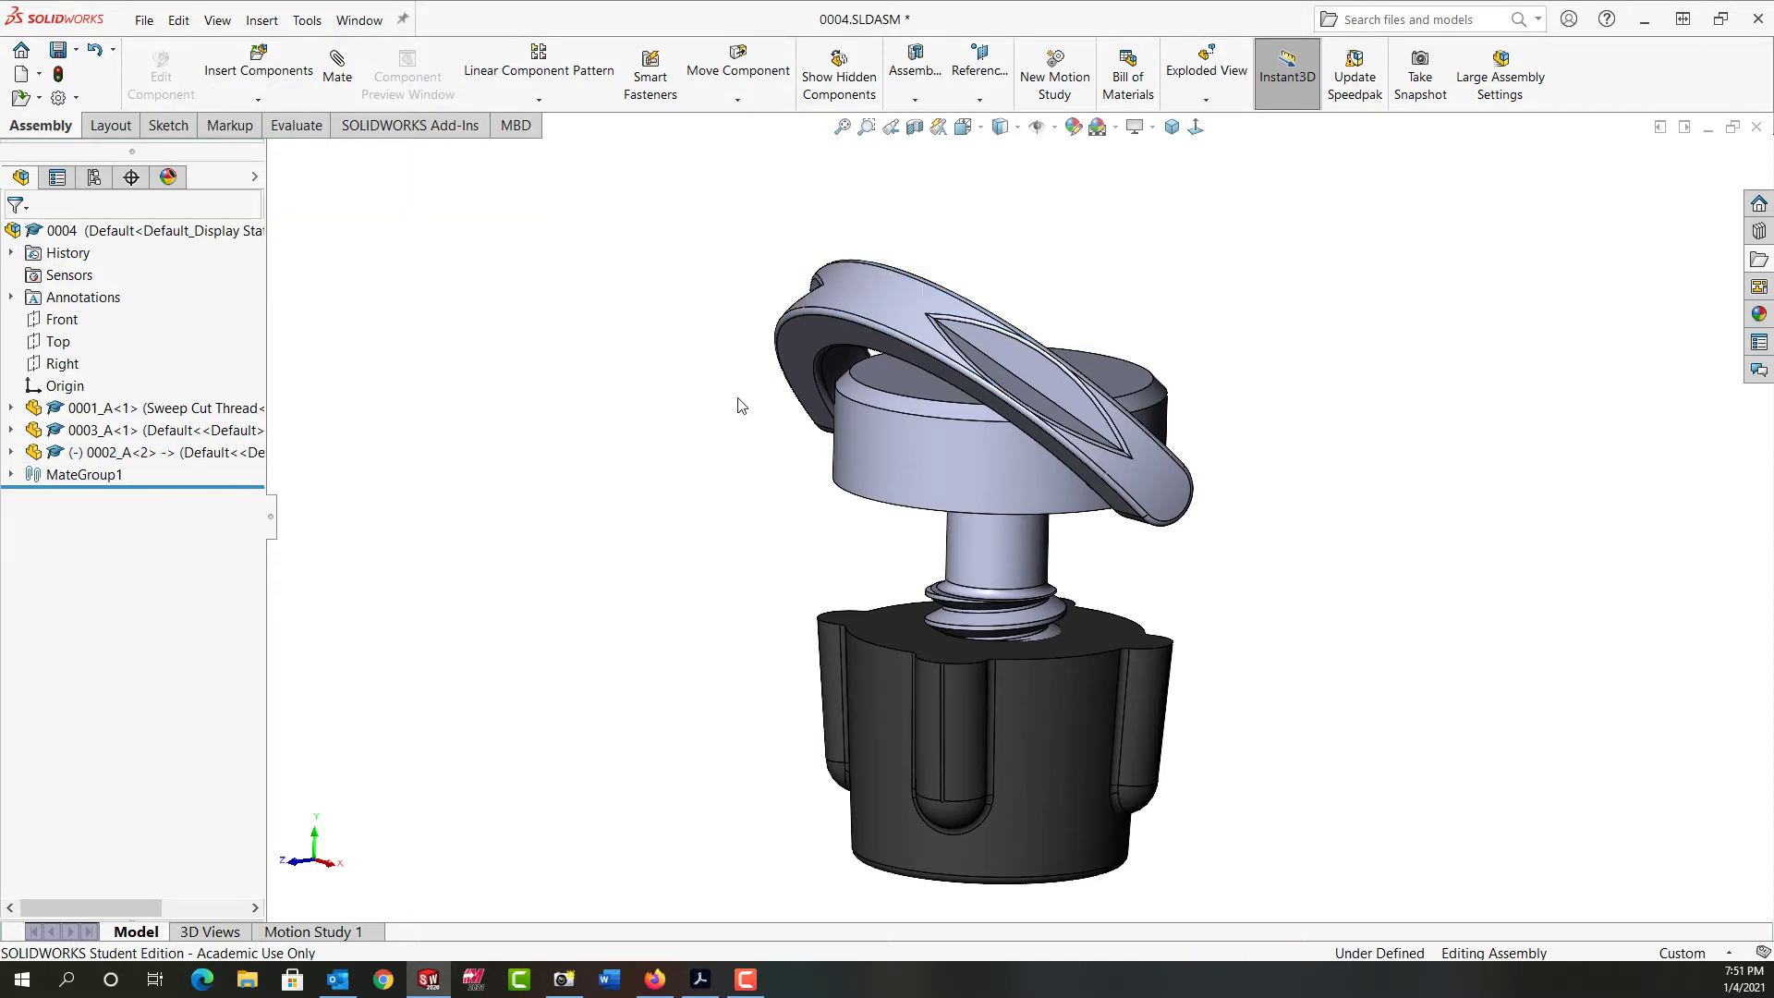
left_click(859, 311)
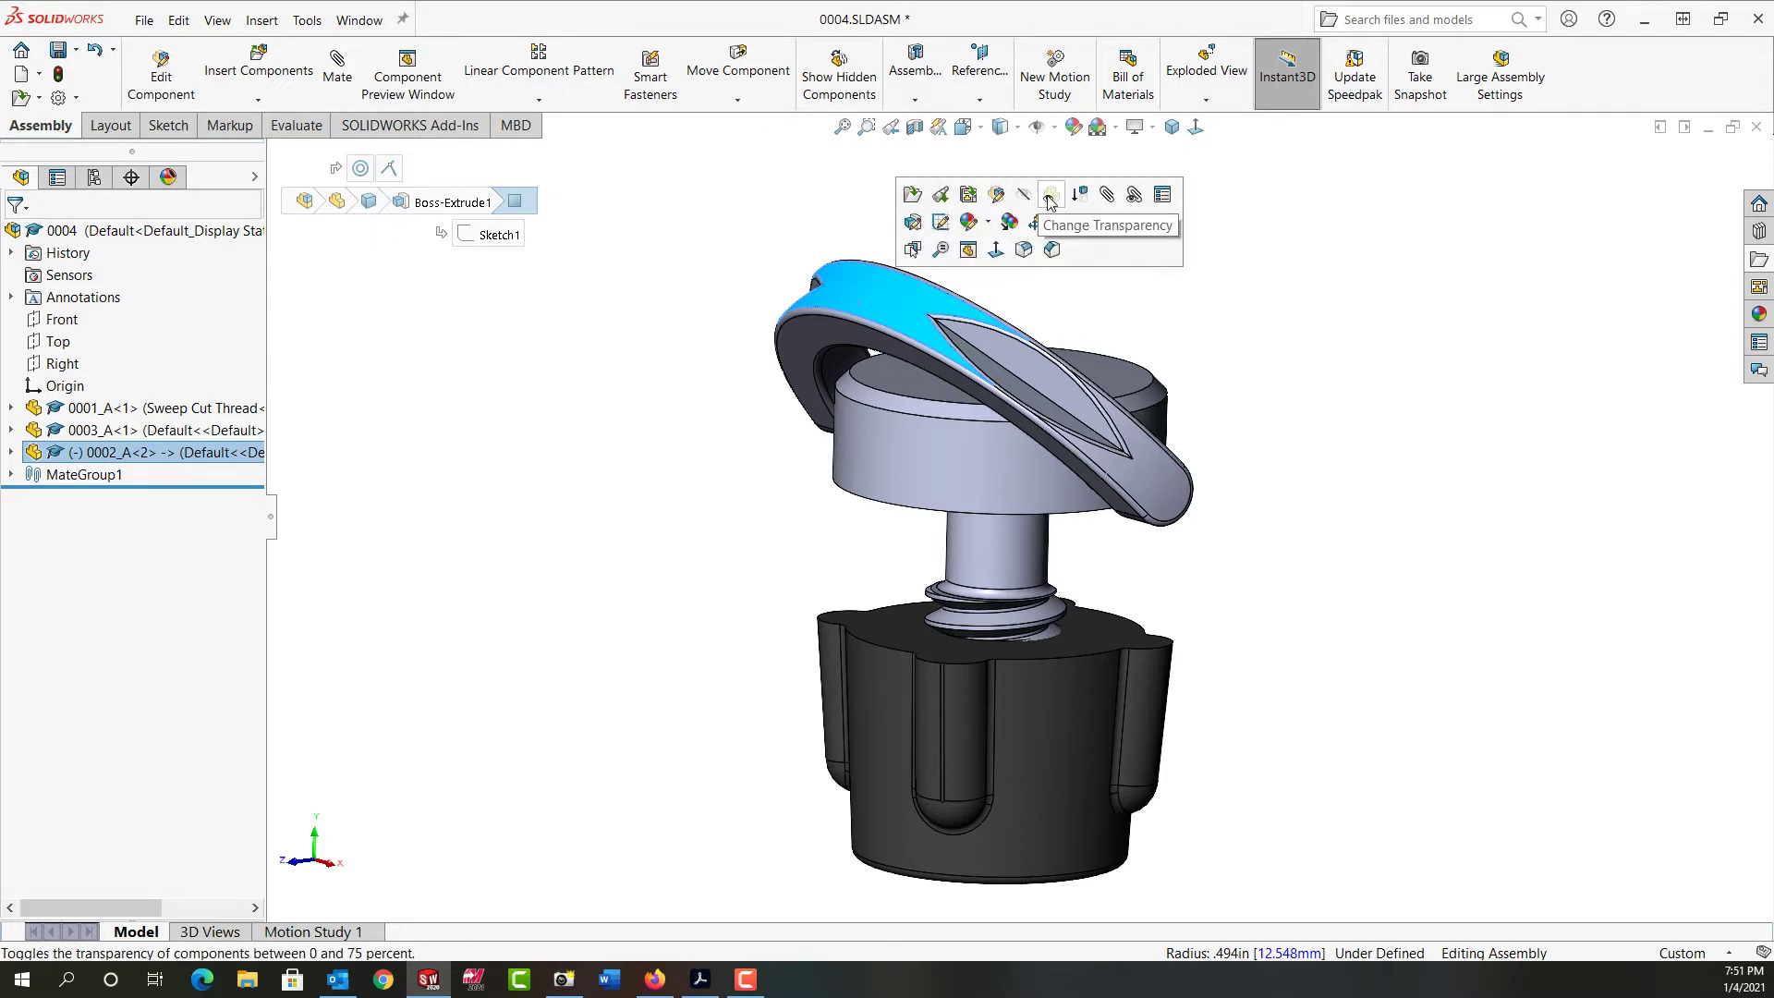
left_click(1052, 201)
left_click(1271, 251)
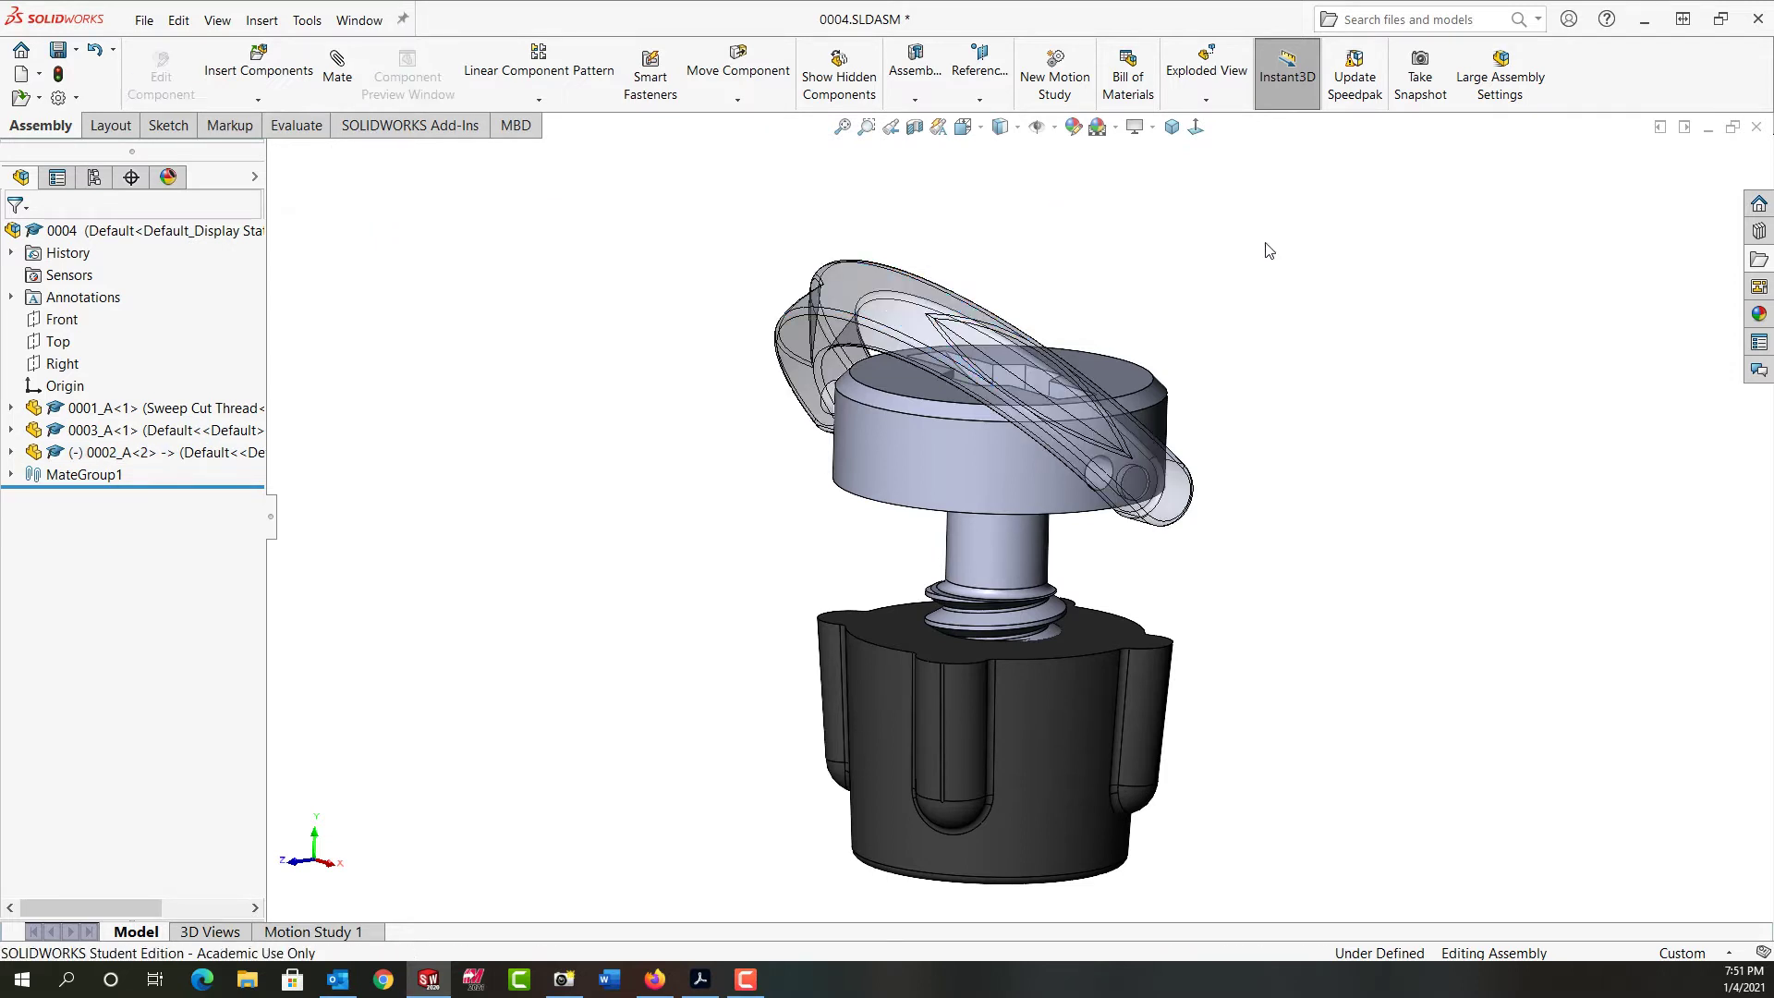
mouse_move(899, 300)
left_mouse_down()
mouse_move(994, 247)
mouse_move(901, 278)
left_mouse_up()
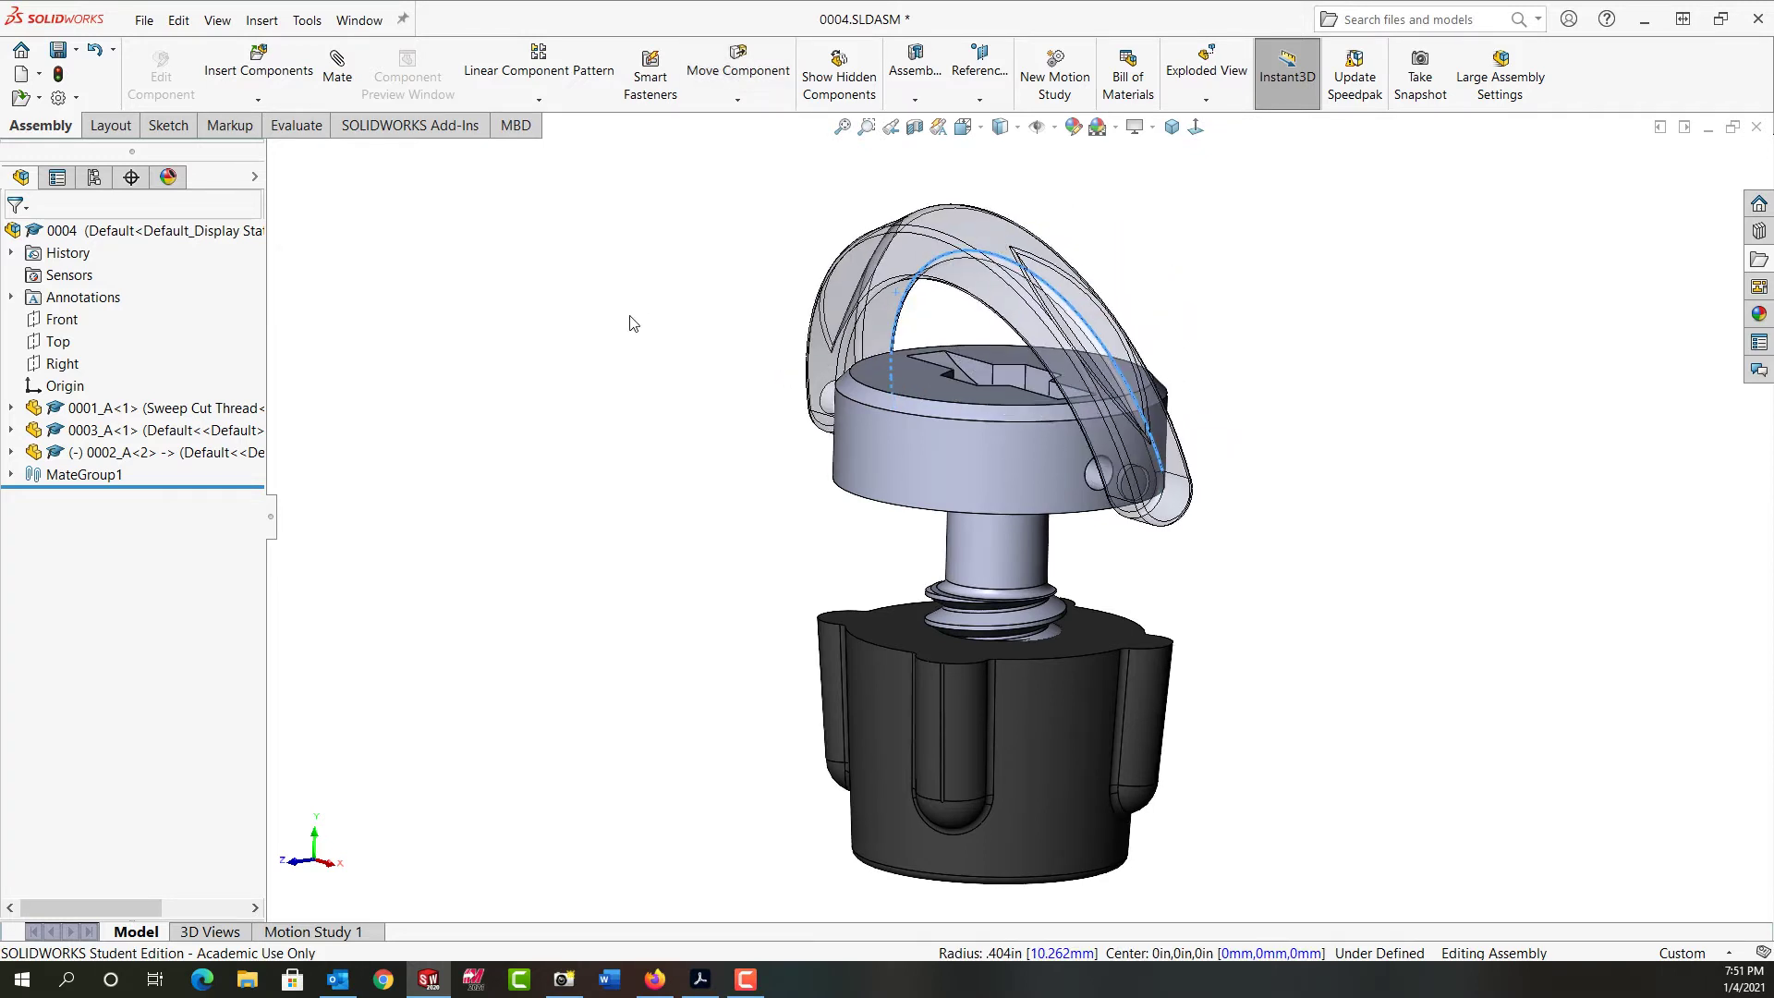
Step: Restore the D-ring to opaque display
left_click(230, 456)
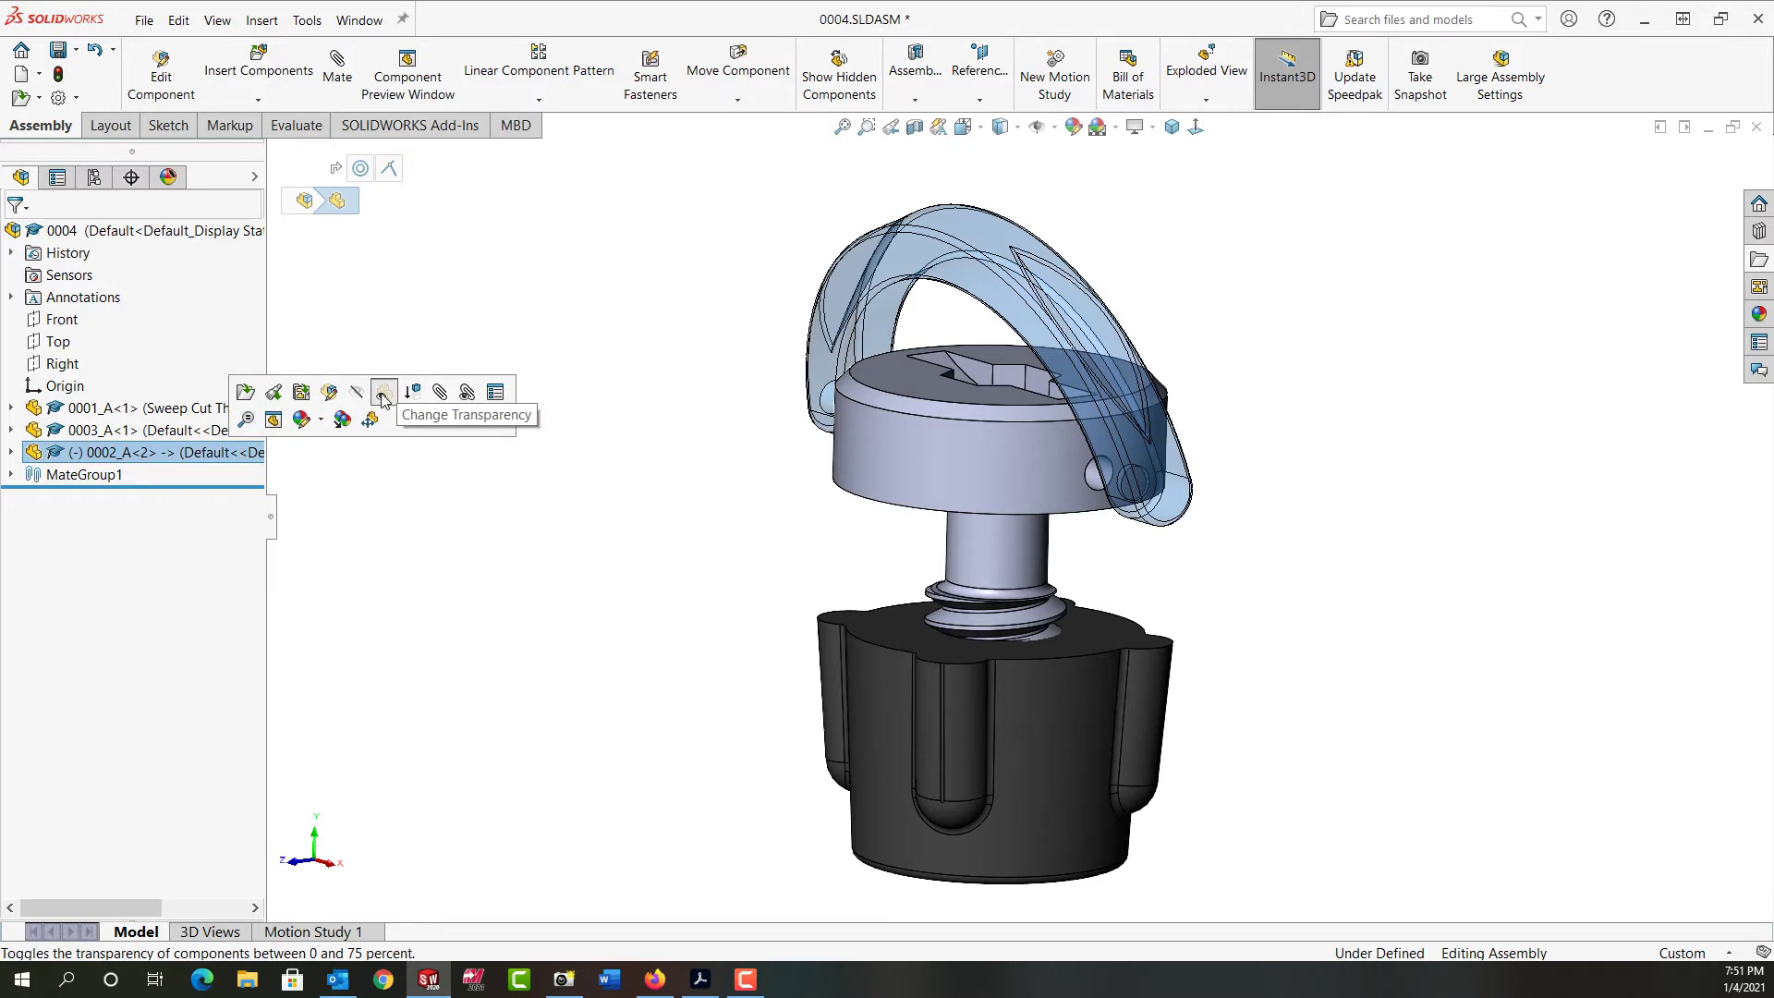
left_click(383, 399)
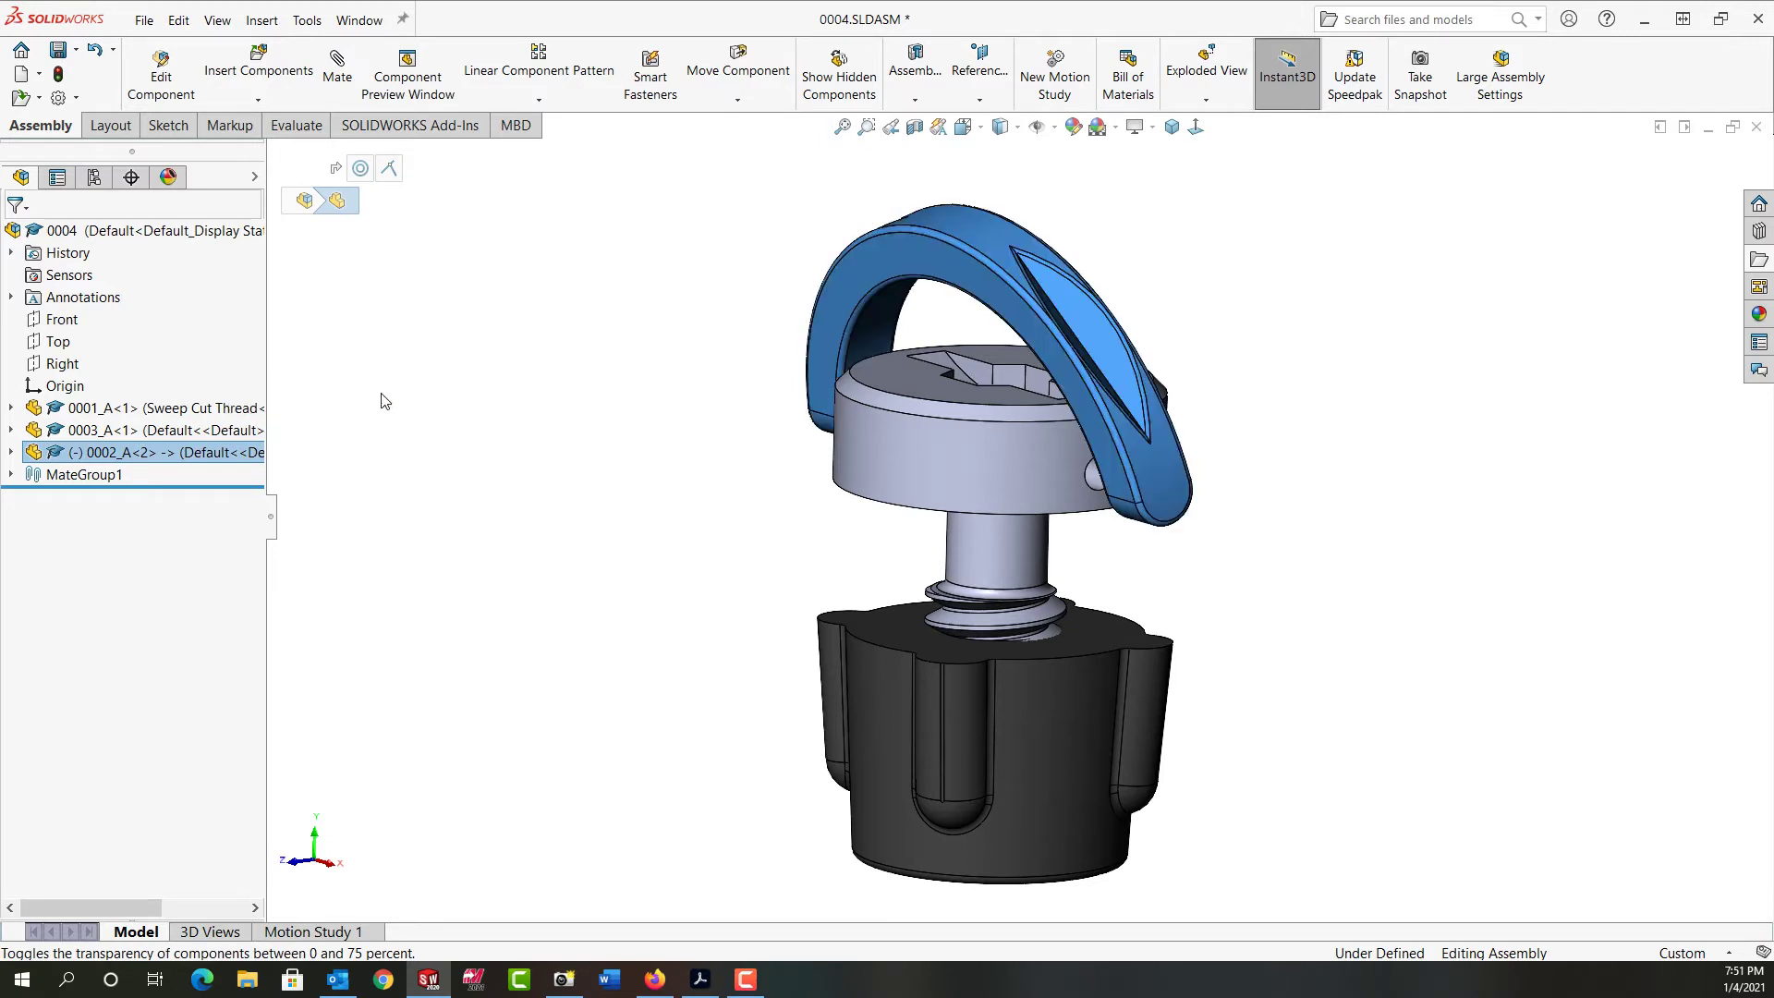
left_click(472, 405)
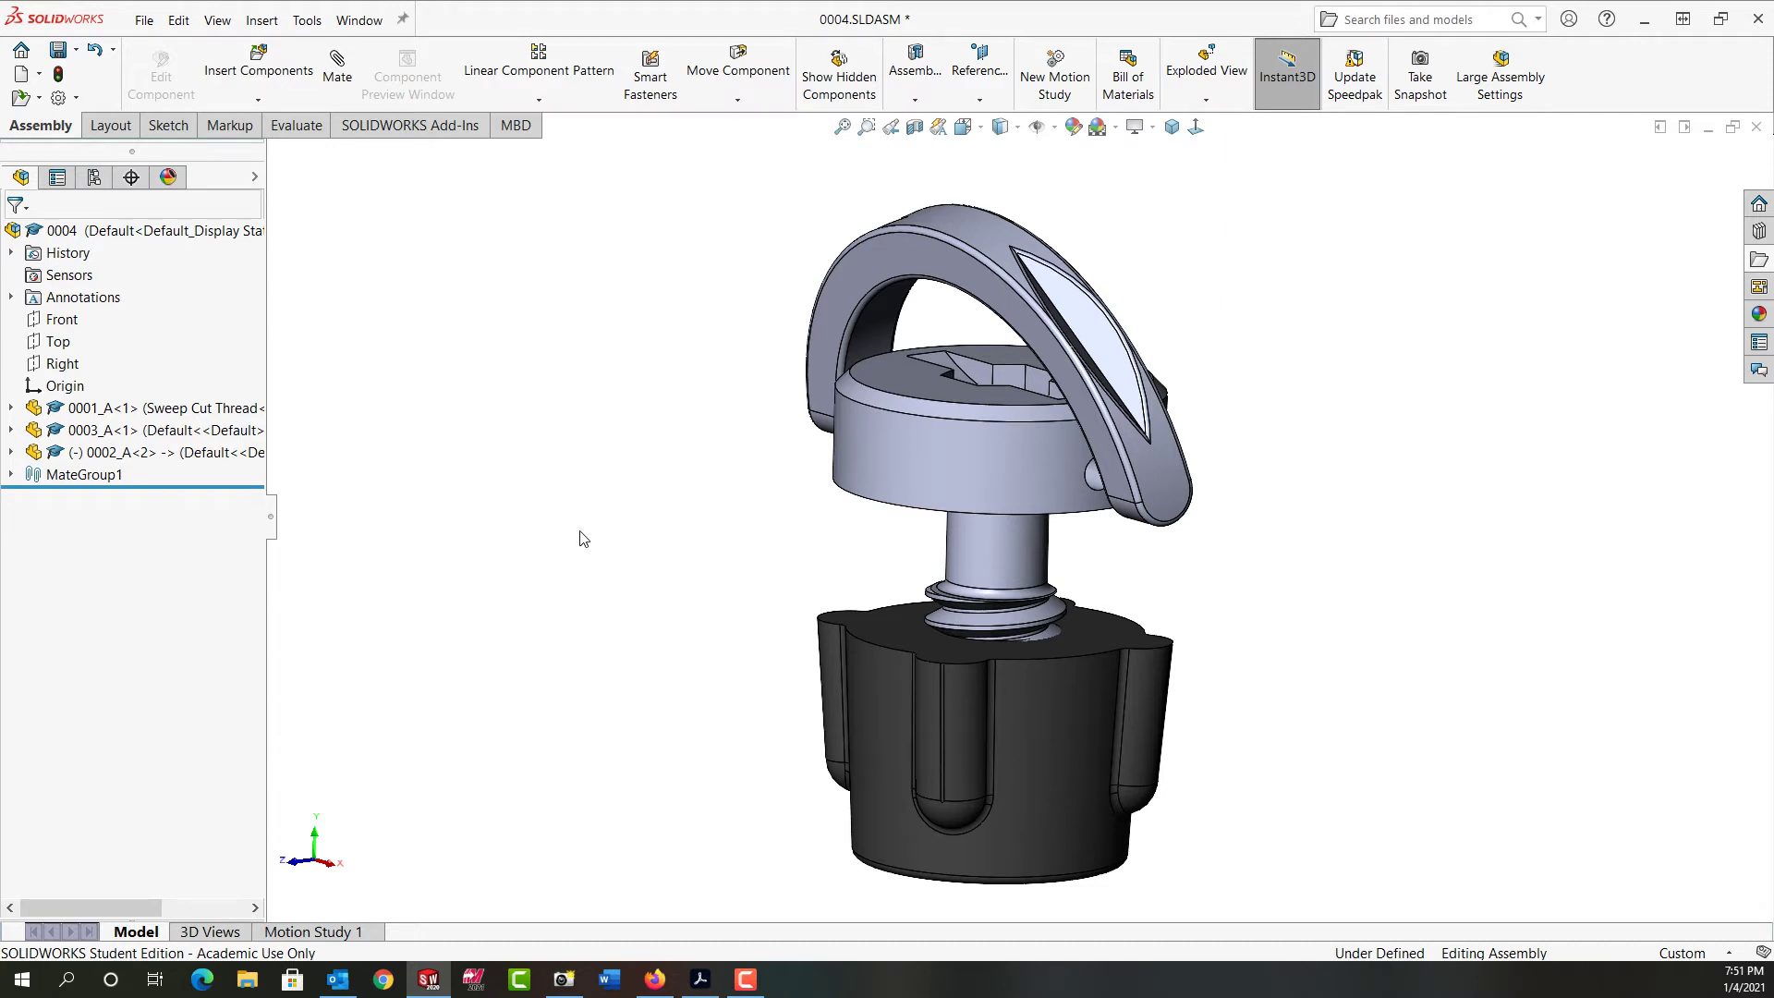
Step: Hide the black knob base component 0003_A
left_click(883, 712)
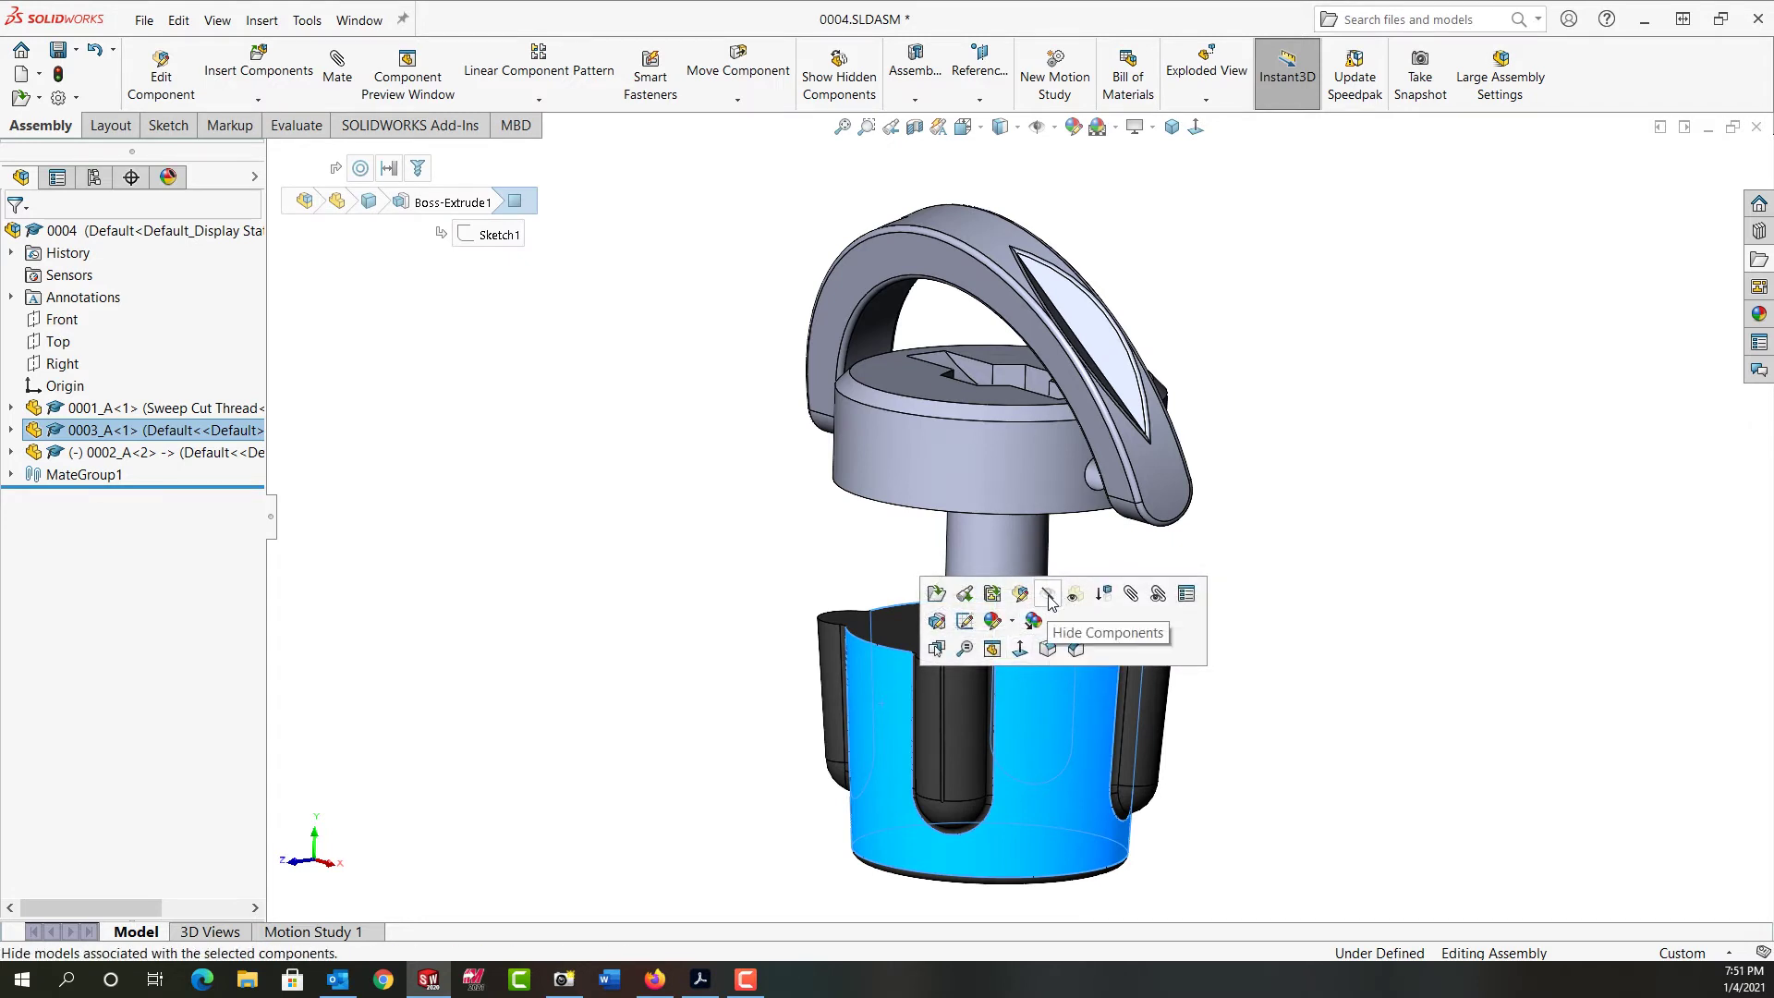
left_click(1050, 596)
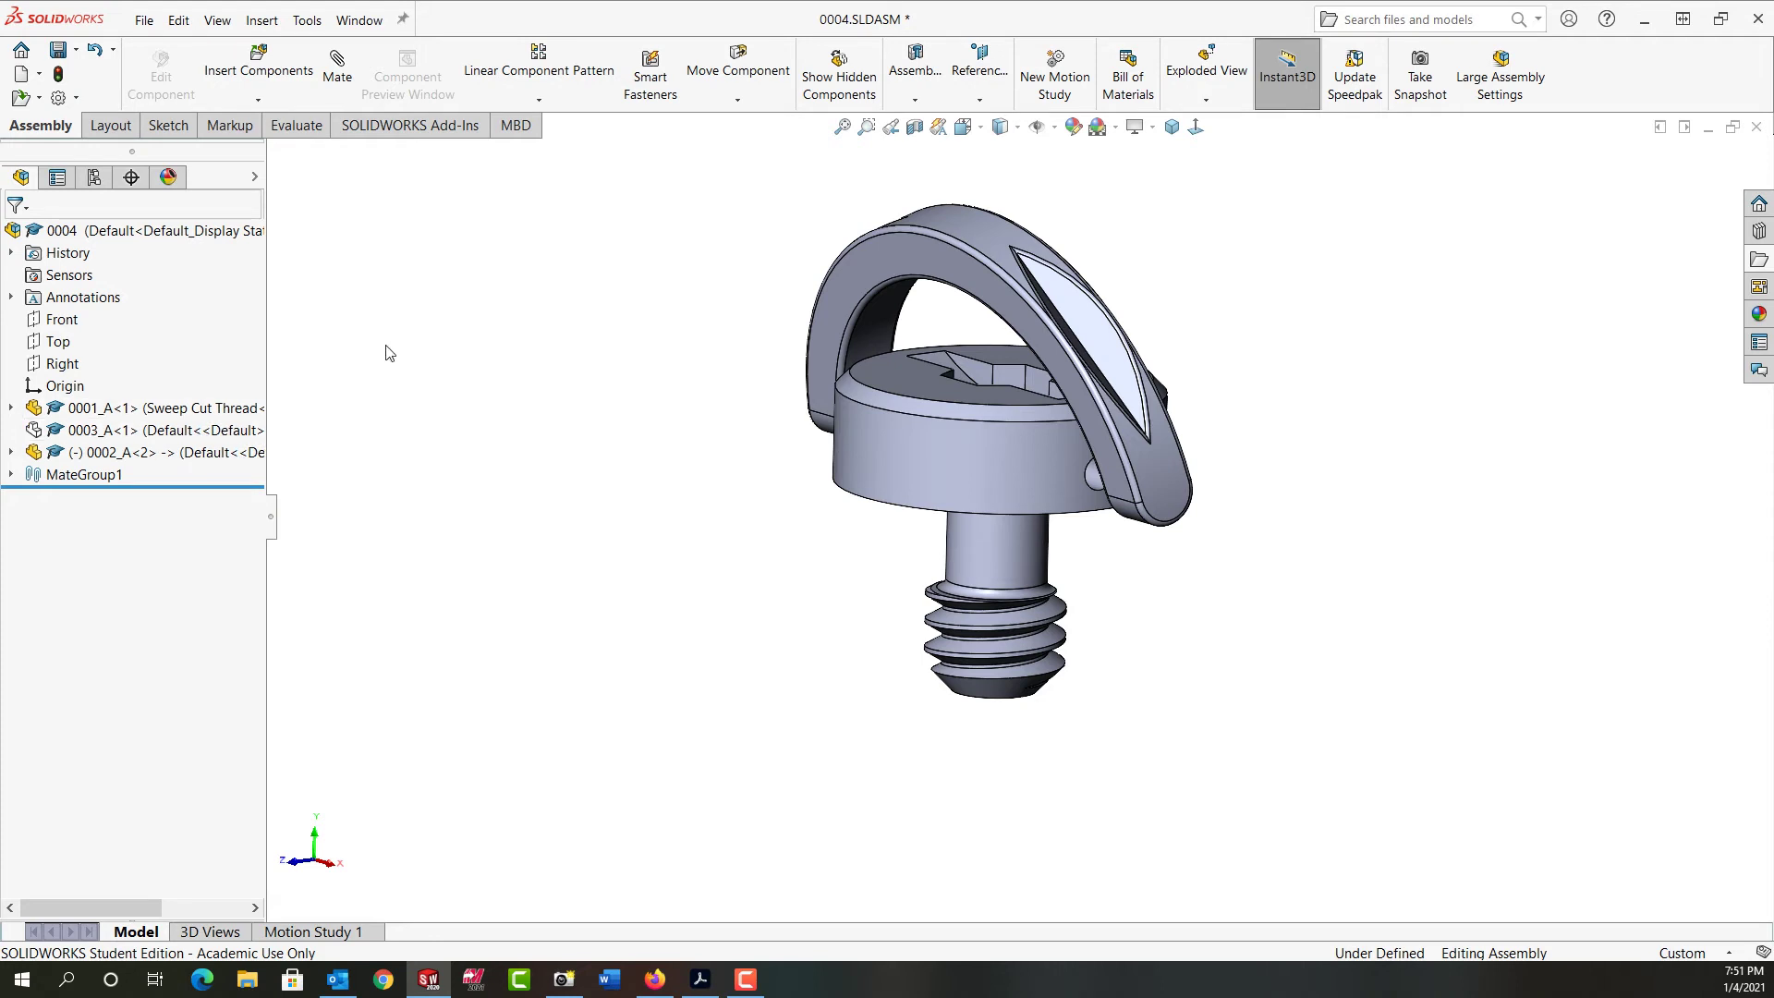
left_click(832, 87)
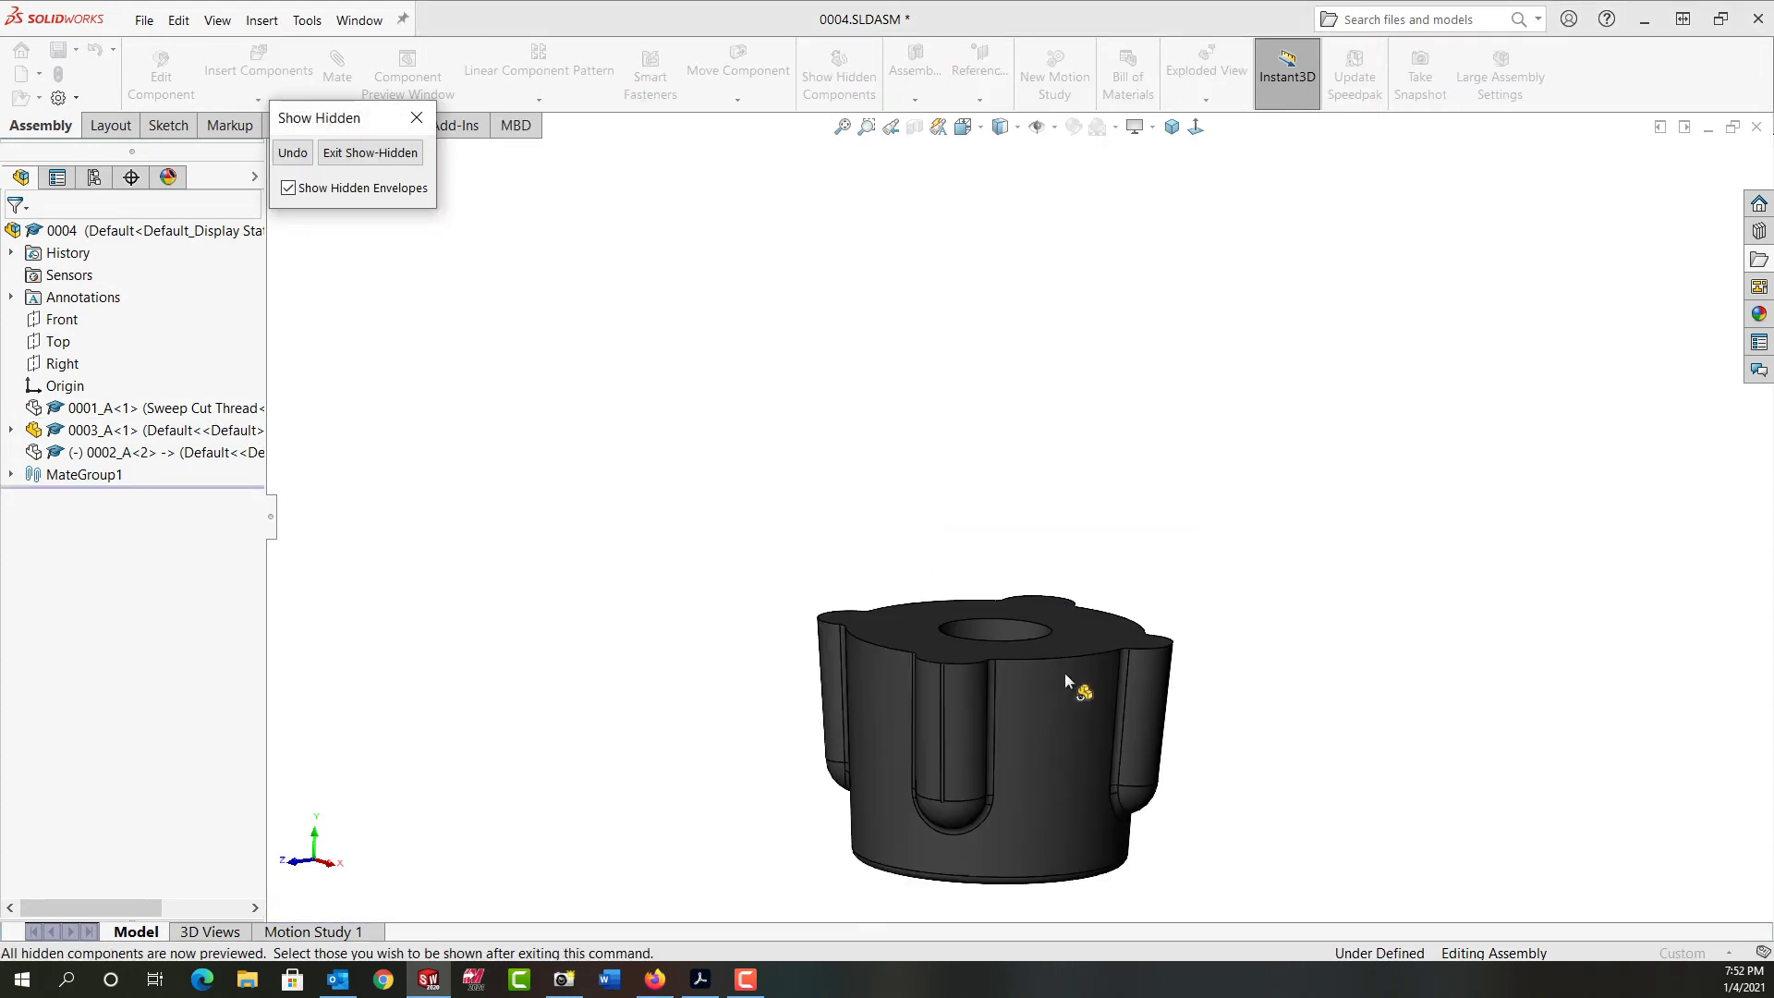
left_click(347, 154)
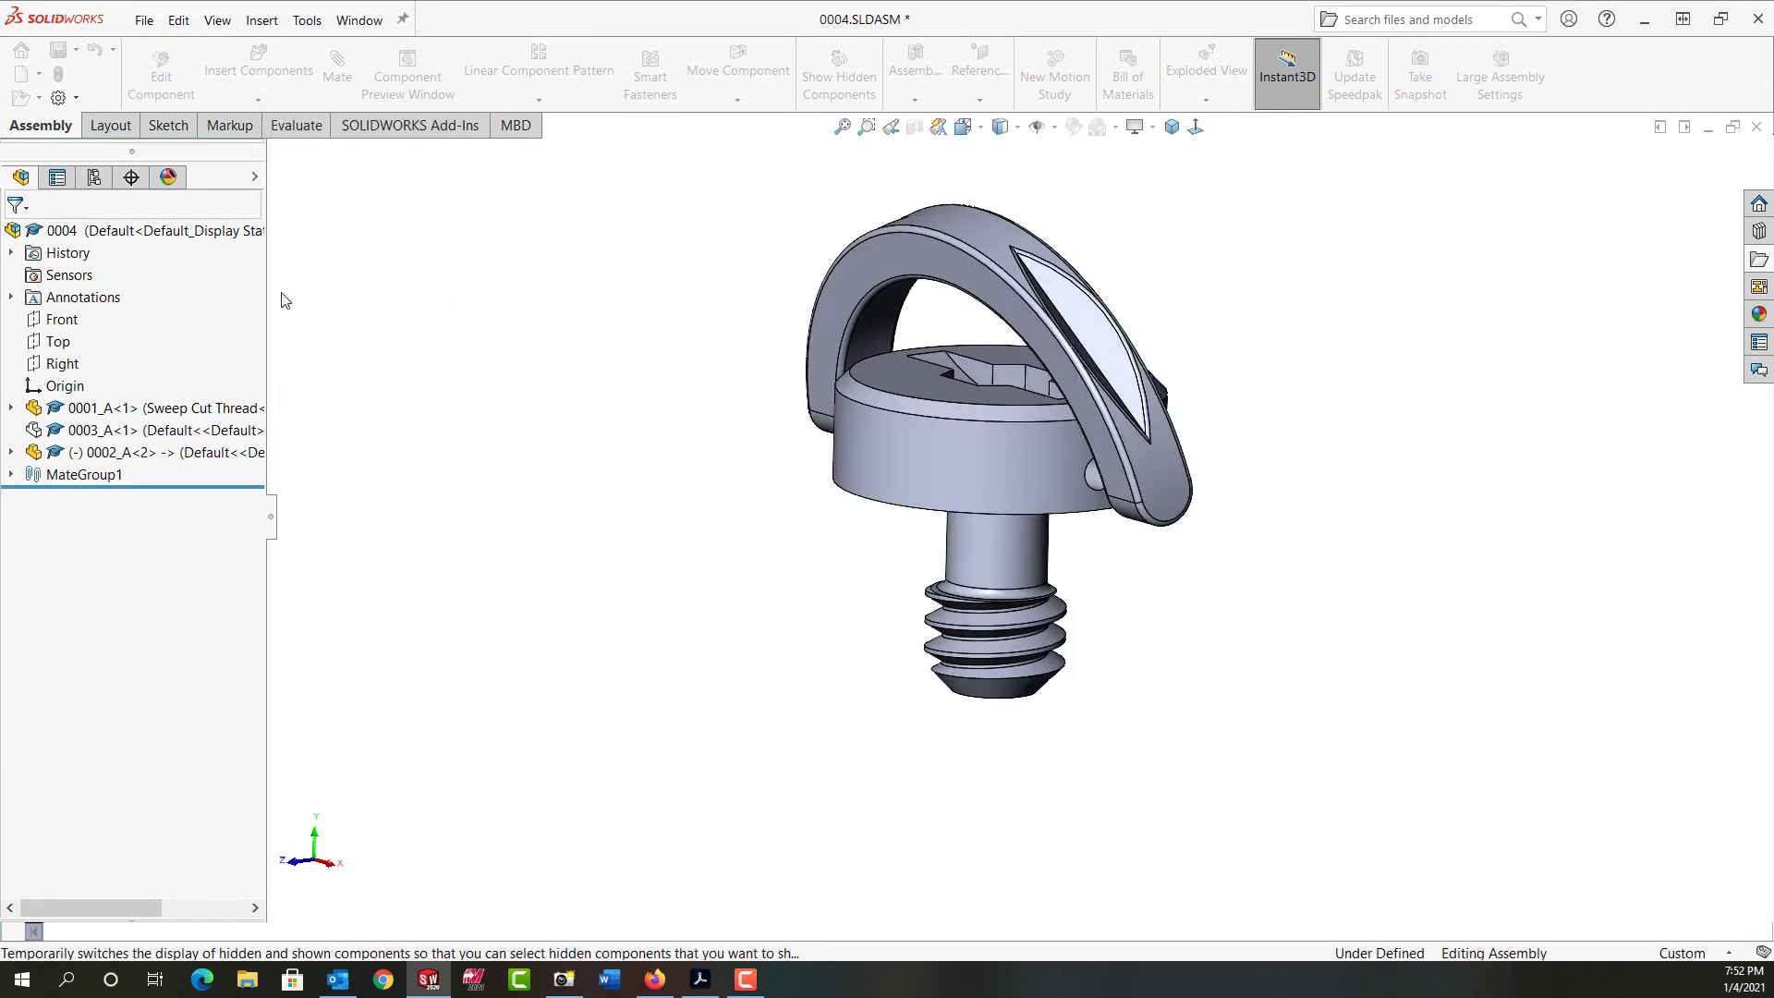
Step: Show the hidden knob 0003_A<1> again and reselect it in the viewport
left_click(37, 433)
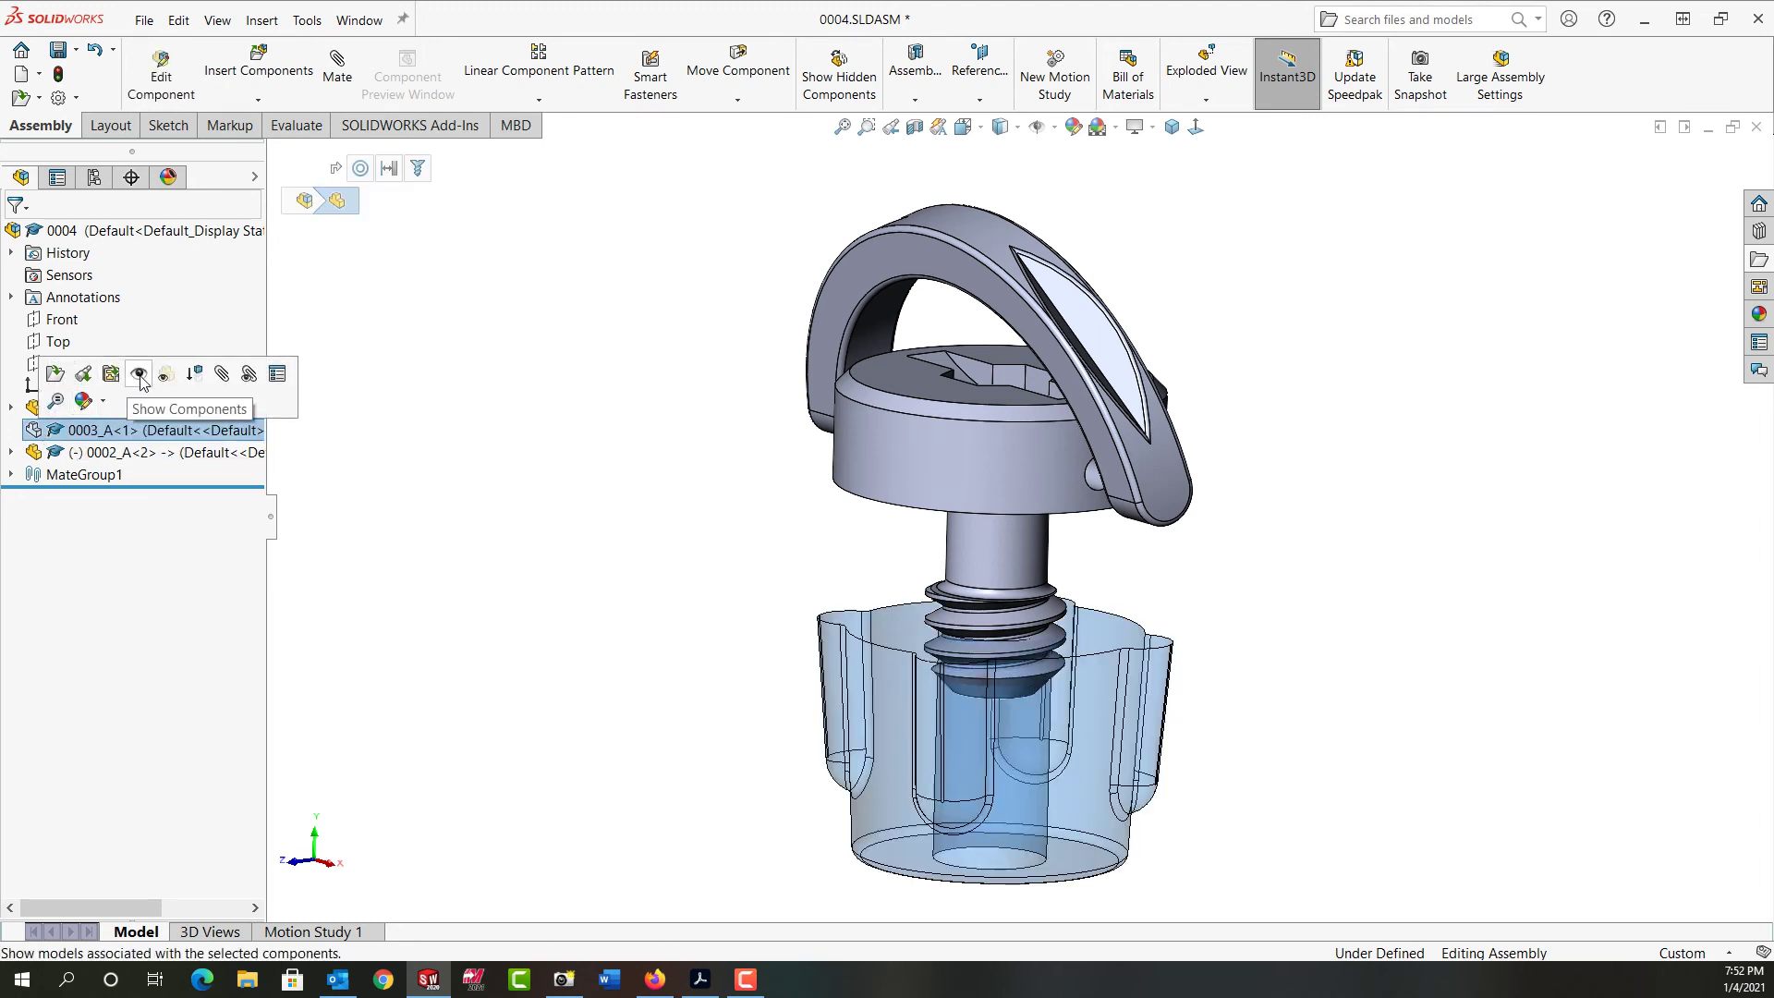
left_click(139, 374)
left_click(561, 421)
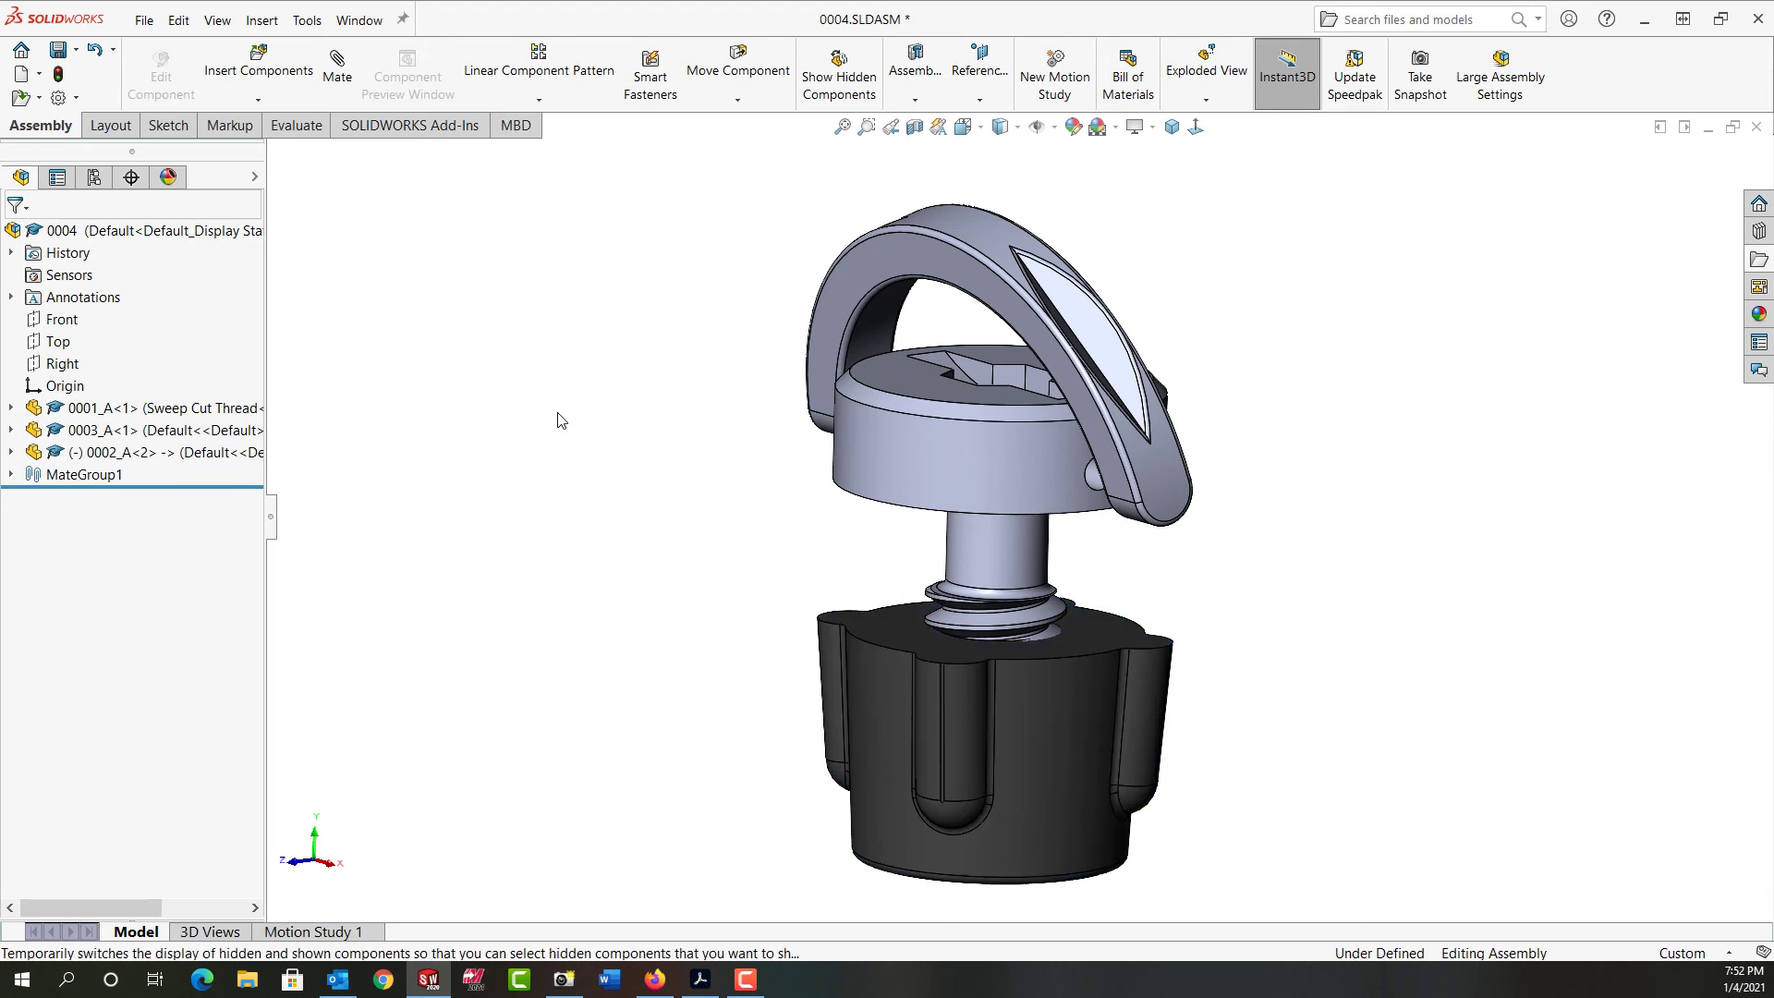
left_click(1057, 731)
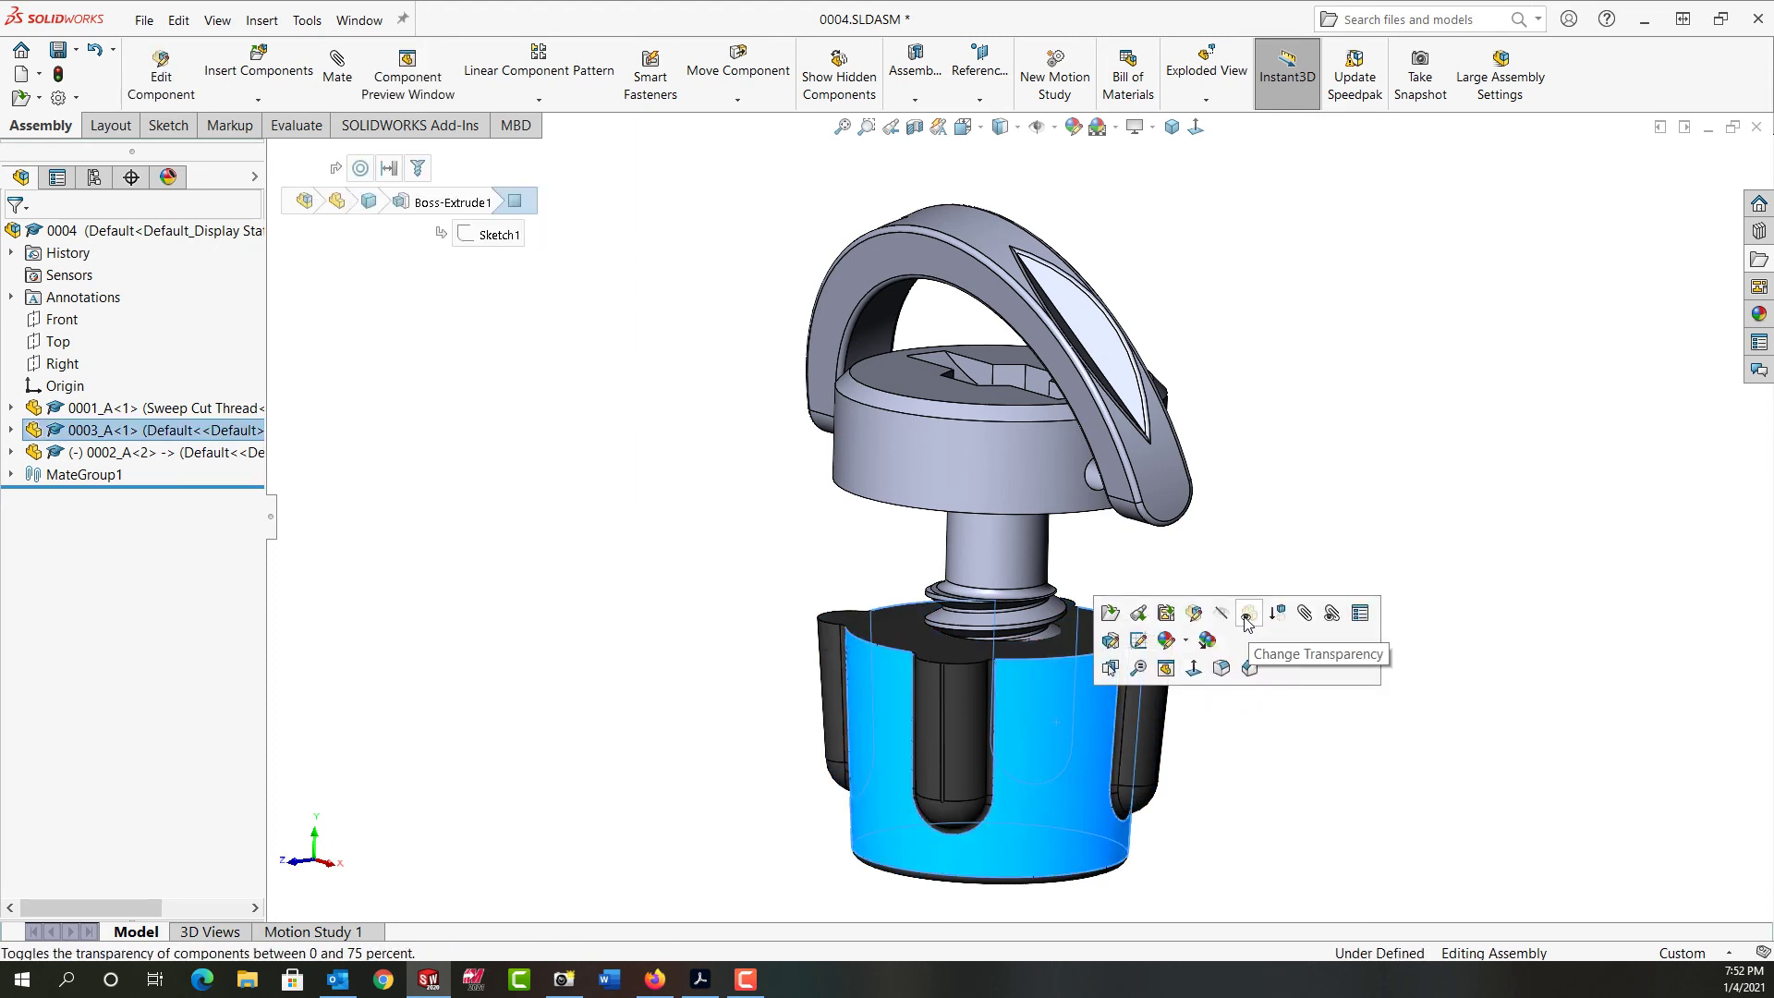